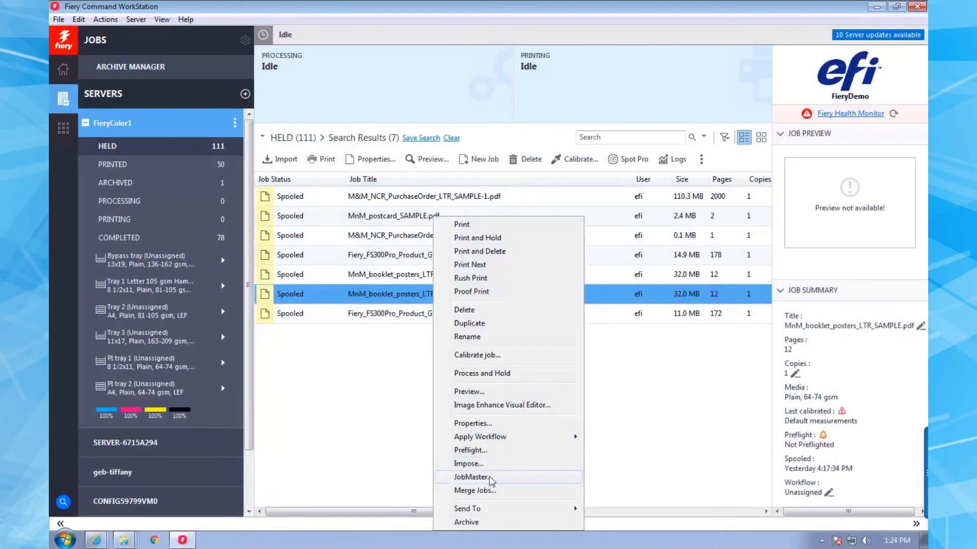
Open the selected MnM_booklet_posters_LTR_SAMPLE.pdf job in JobMaster.
left_click(490, 479)
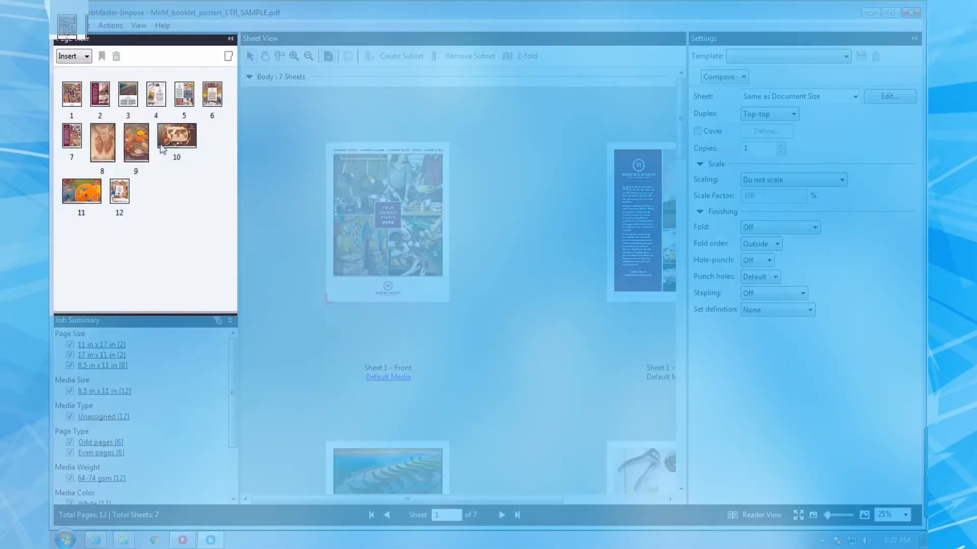
left_click(133, 136)
left_click(128, 97)
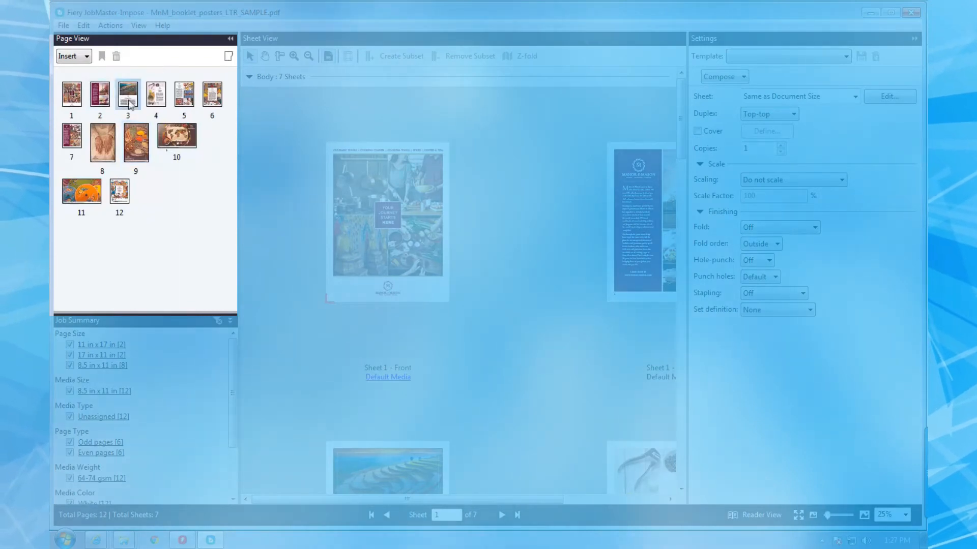
right_click(130, 104)
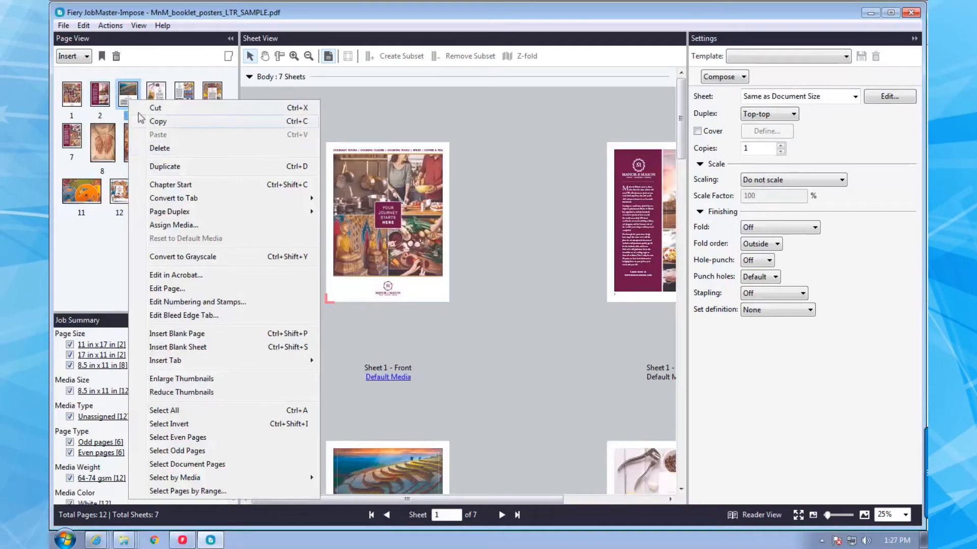
left_click(157, 97)
left_click(129, 96)
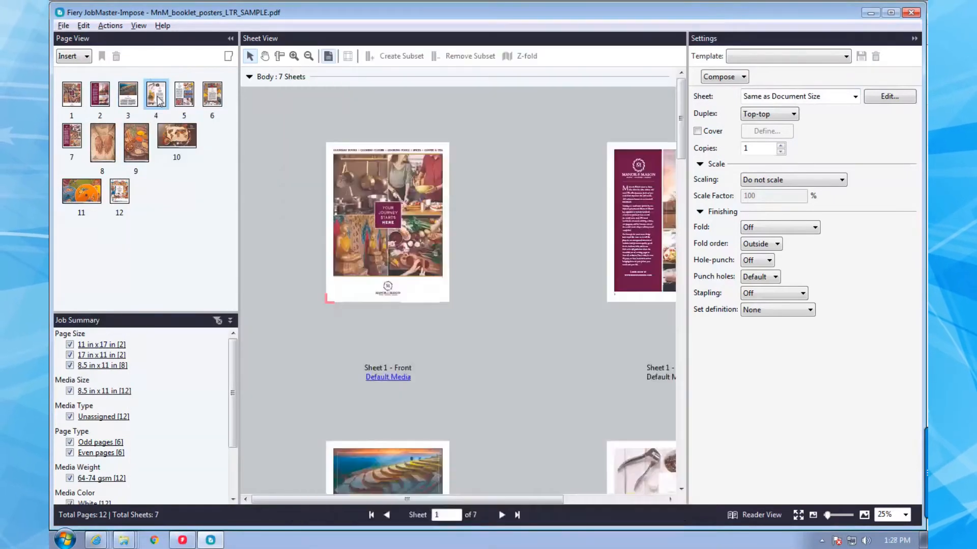
mouse_move(129, 94)
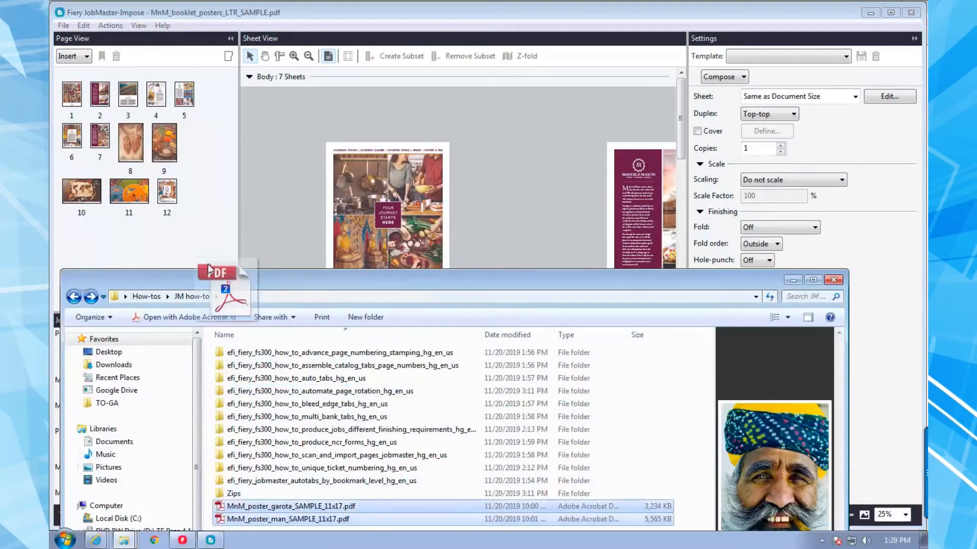
Insert MnM_poster_garota_SAMPLE_11x17.pdf and MnM_poster_man_SAMPLE_11x17.pdf from the file explorer into the booklet after page 9.
left_click_drag(218, 292, 195, 157)
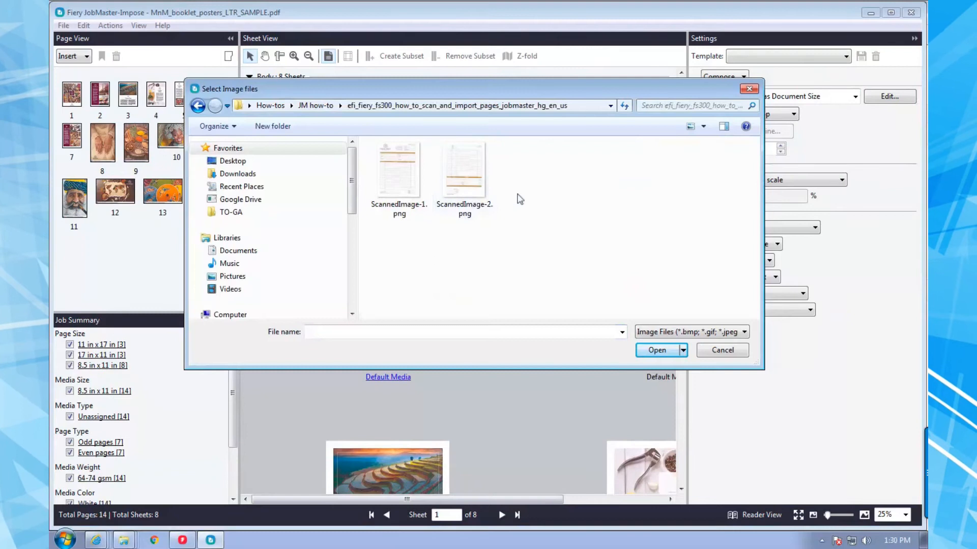
Load ScannedImage-1.png and ScannedImage-2.png together as scanned pages for import.
left_click(400, 184)
left_click(464, 173, "ctrl")
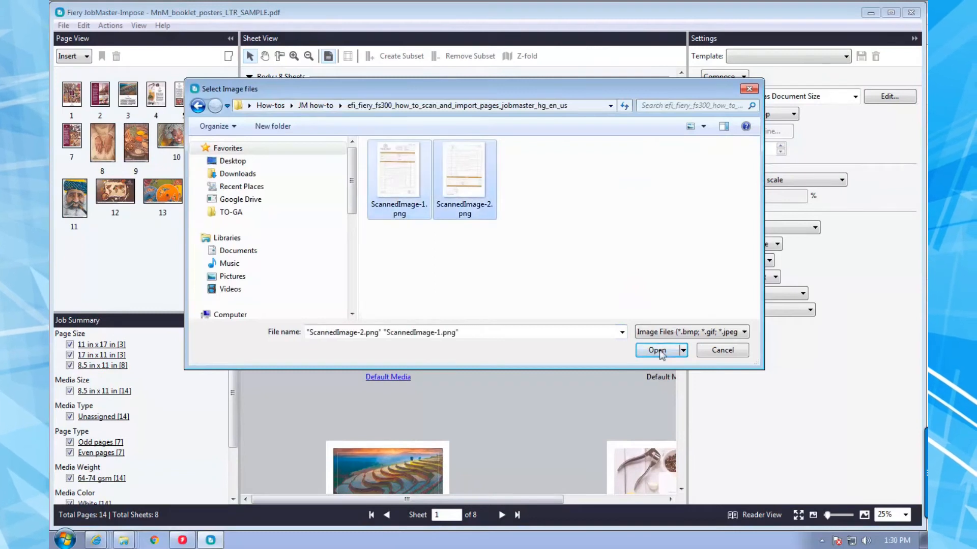
left_click(657, 350)
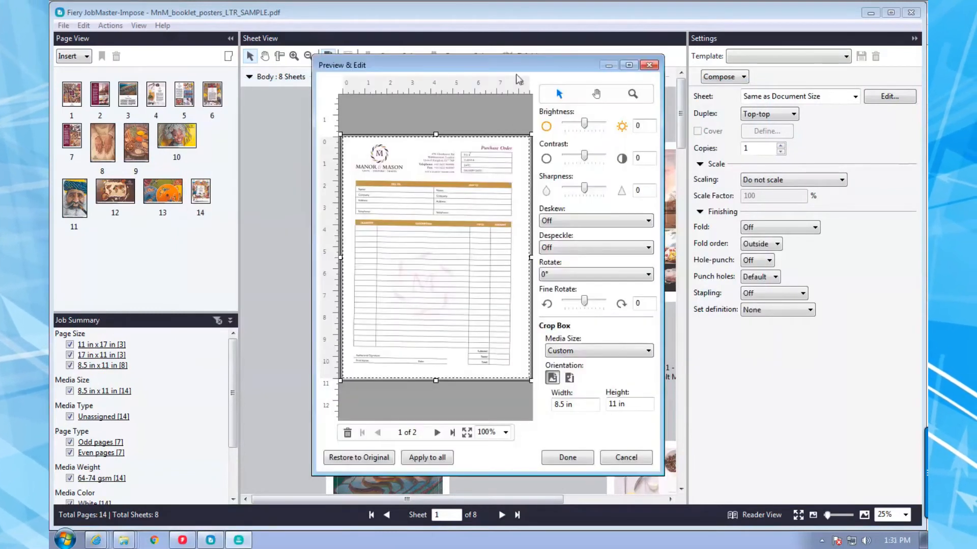
Turn on Deskew and choose a Despeckle setting for the scanned purchase order page.
left_click(619, 222)
left_click(554, 241)
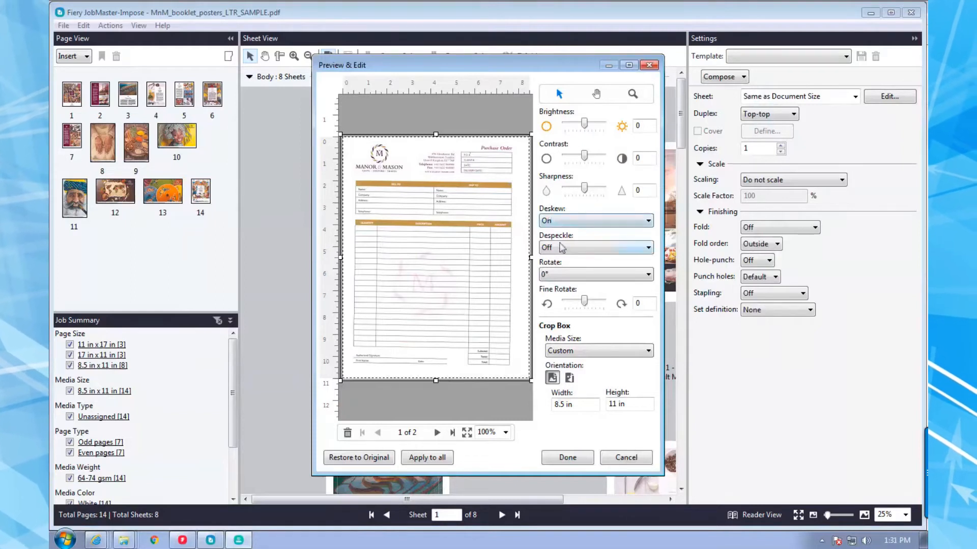
left_click(580, 248)
left_click(560, 288)
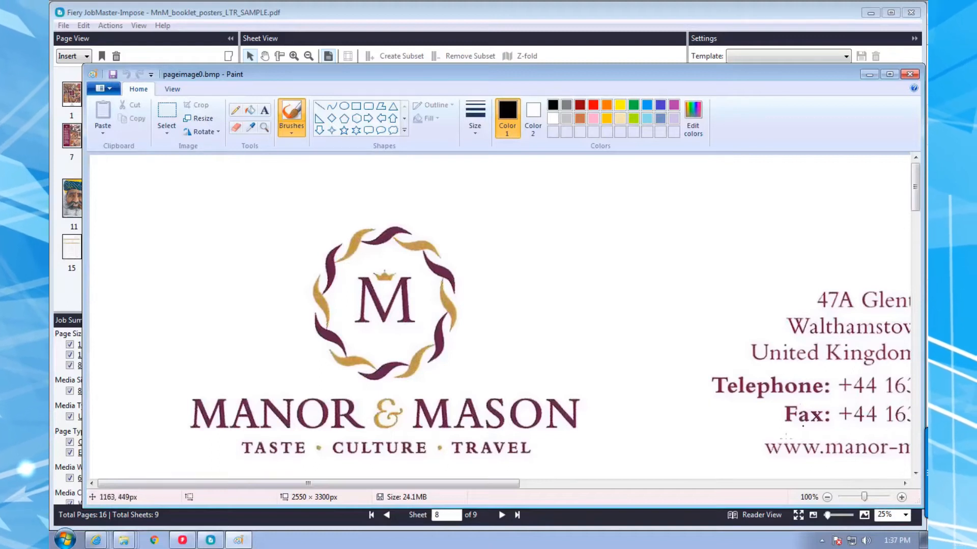
In Paint, copy the logo and address block from the first purchase order image and paste it into the second page's image.
left_click_drag(863, 497, 857, 497)
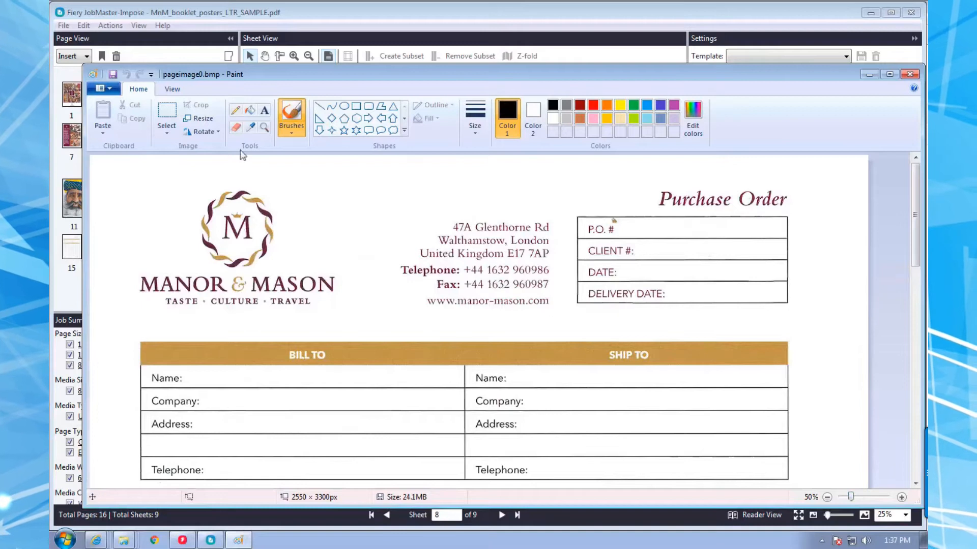
left_click(164, 111)
left_click_drag(113, 166, 566, 315)
right_click(318, 208)
left_click(346, 227)
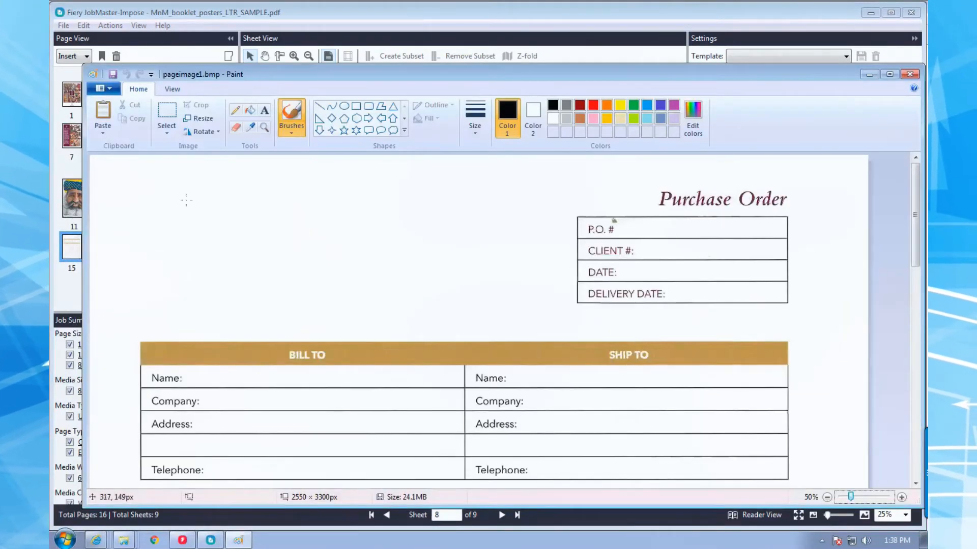
left_click(102, 115)
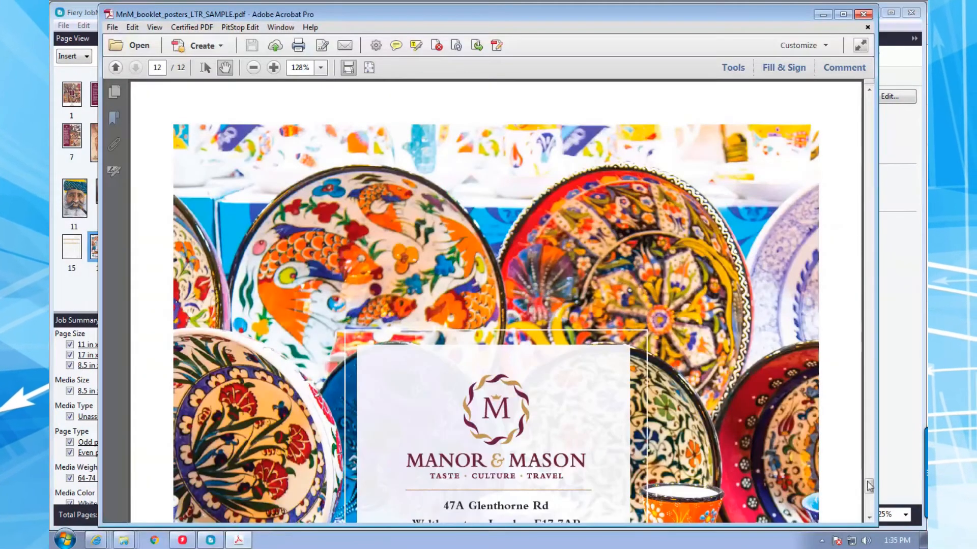
In Acrobat, show the contact details on page 12 and activate the text tool of PitStop Edit.
left_click_drag(868, 478, 869, 496)
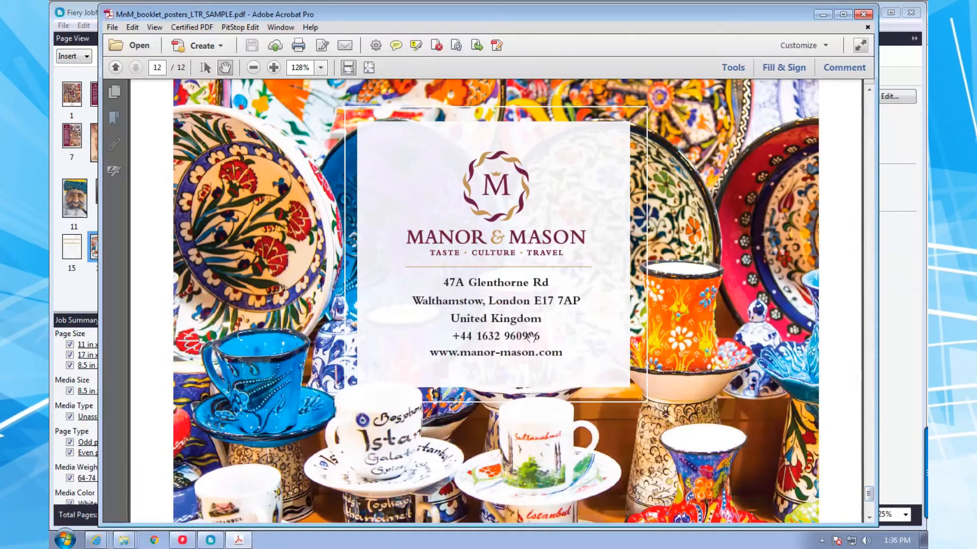
left_click(732, 67)
left_click(771, 255)
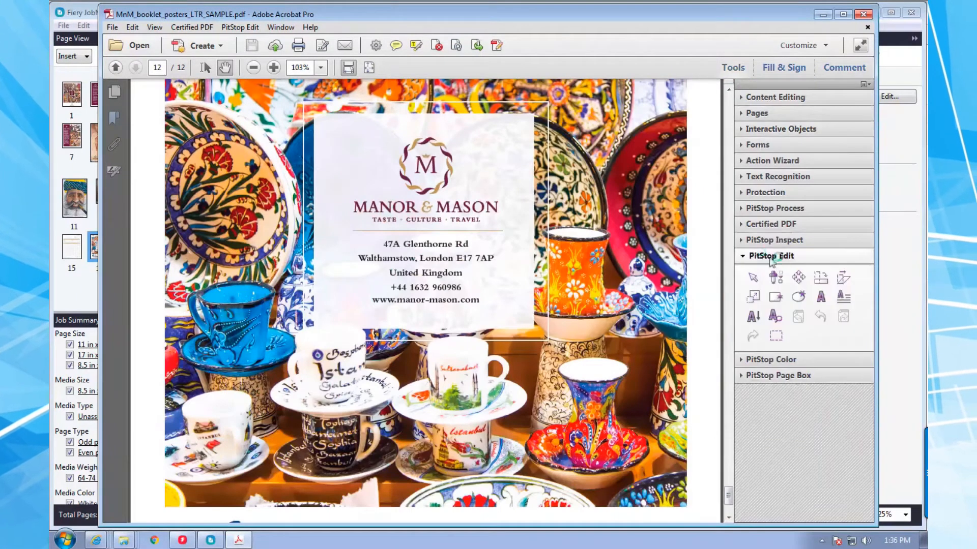
left_click(819, 299)
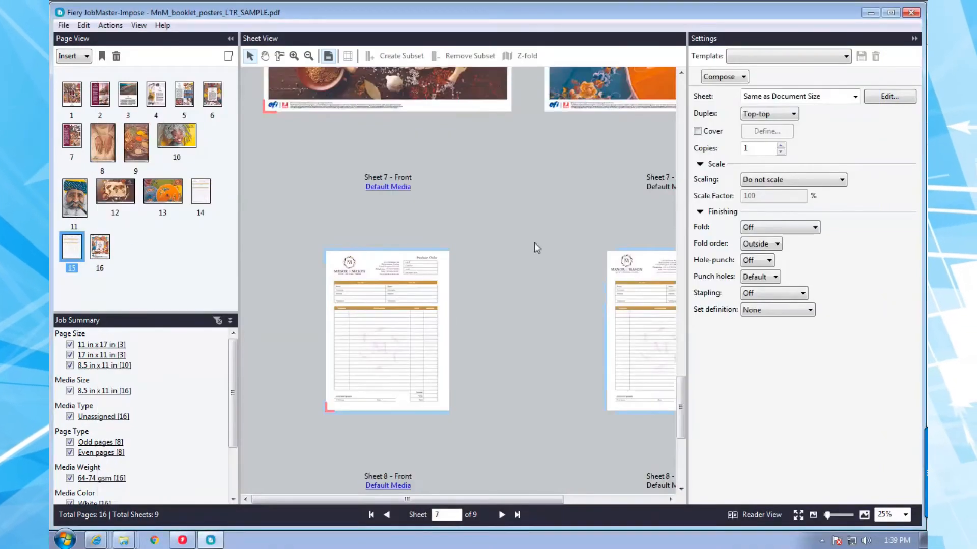
Back in JobMaster, delete the poster of the man on page 11 and the landscape poster page that follows it.
left_click(75, 199)
key("Delete")
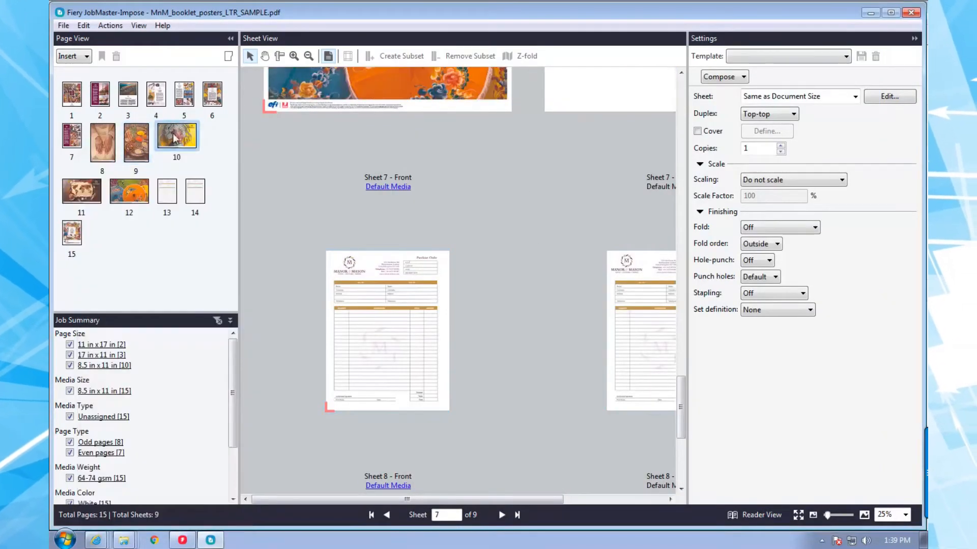
left_click(82, 192)
key("Delete")
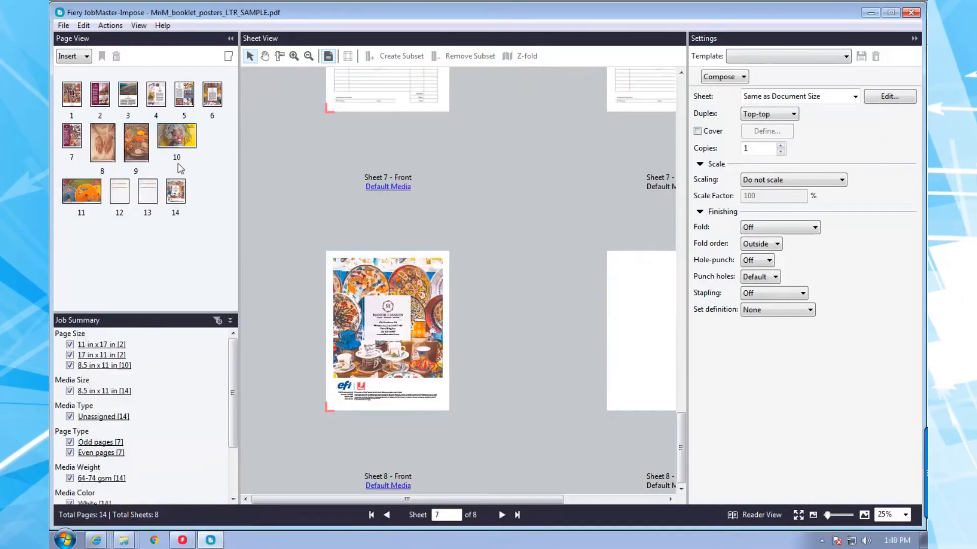
Try to assign the 11x17 output paper size to page 10 alone.
left_click(177, 138)
right_click(181, 133)
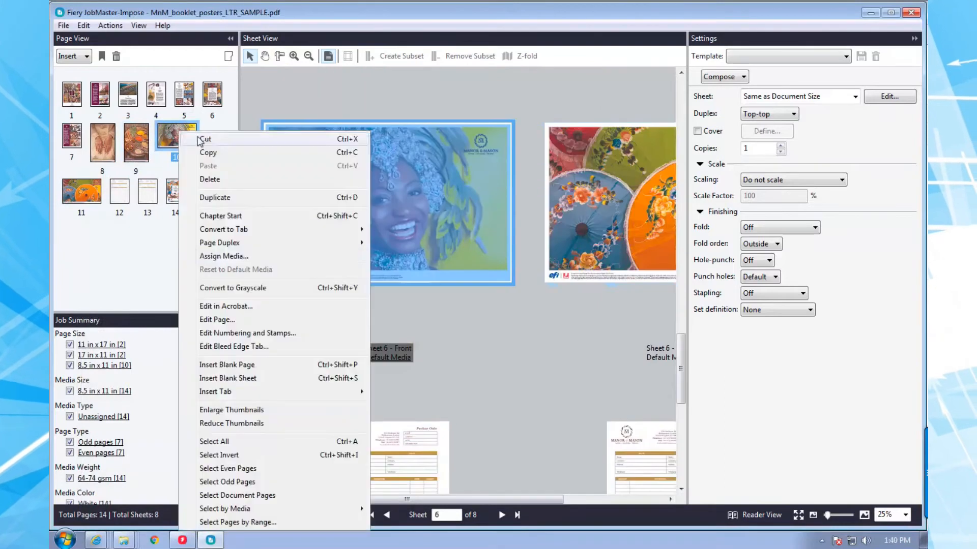
left_click(241, 257)
left_click(748, 273)
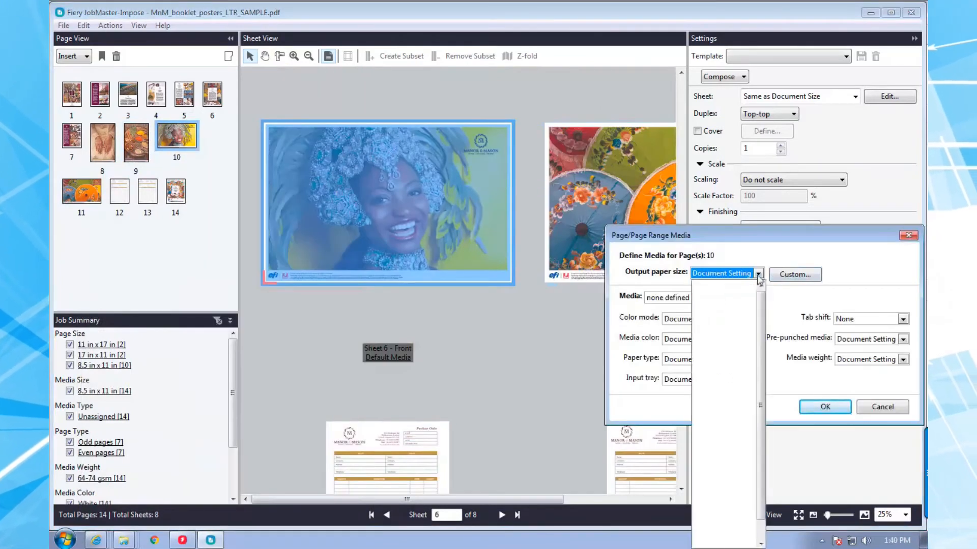
left_click(721, 368)
left_click(825, 407)
left_click(84, 25)
left_click(93, 40)
Assign 11x17 as the output paper size for the landscape poster pages 10 and 11 together.
left_click(87, 192, "shift")
right_click(95, 192)
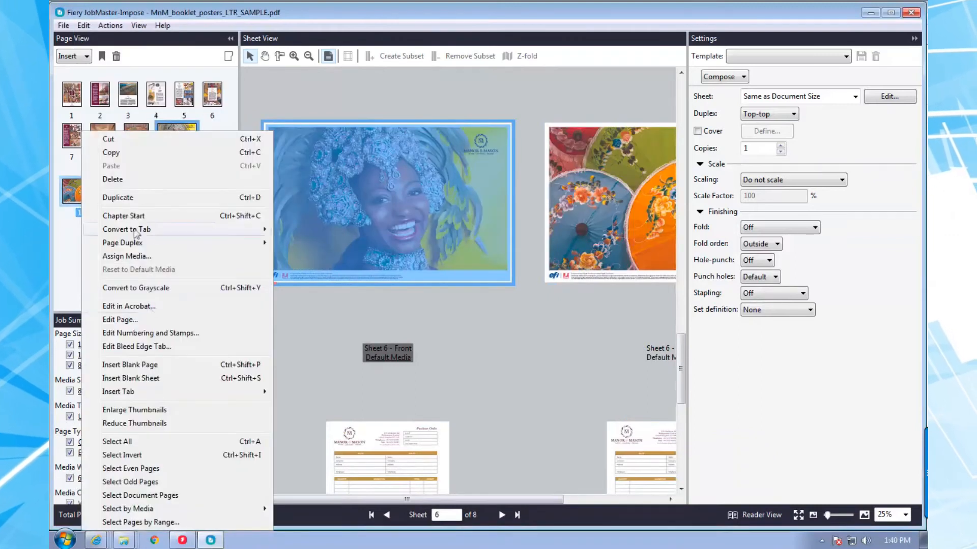
left_click(117, 255)
left_click(757, 274)
left_click(721, 368)
left_click(824, 407)
Set the document's sheet size to 8 1/2x11 and its scaling to Scale to fit.
left_click(855, 97)
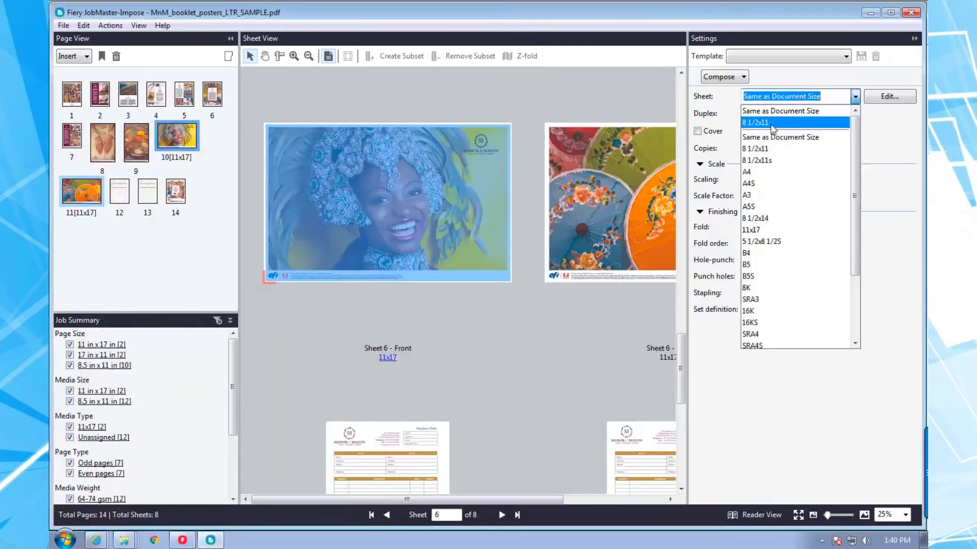
left_click(769, 125)
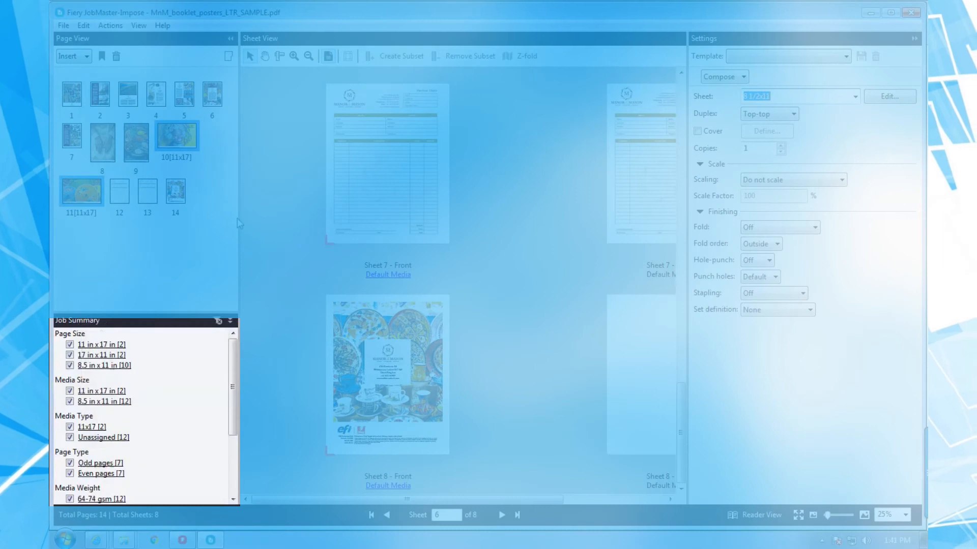
left_click(114, 151)
left_click(793, 180)
left_click(778, 196)
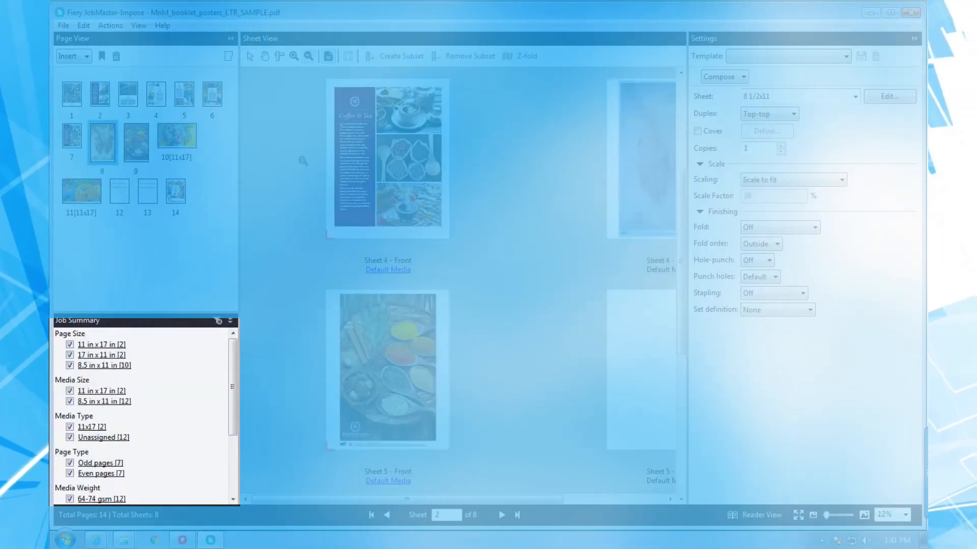
Mark pages 1, 10 and 12 as chapter starts.
scroll(504, 292, "down", 2)
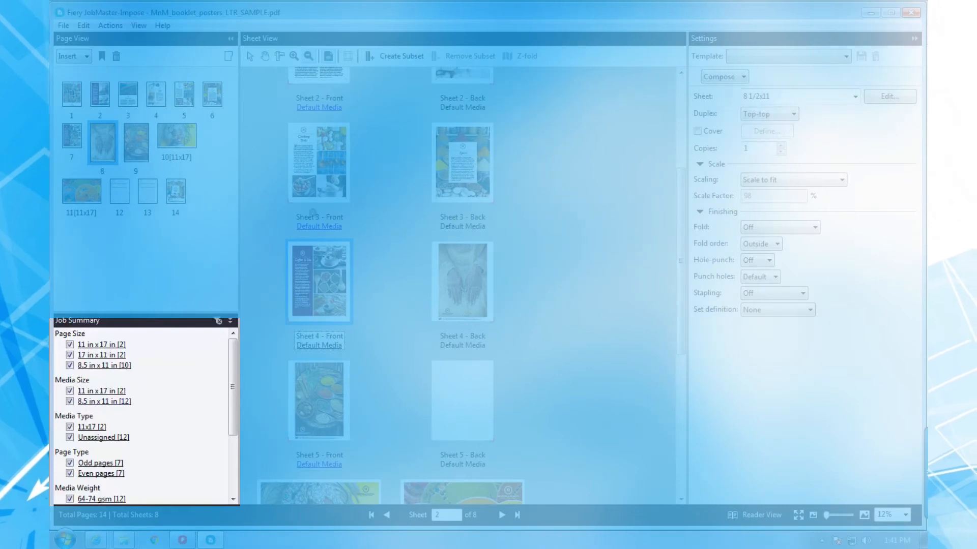
left_click(176, 135)
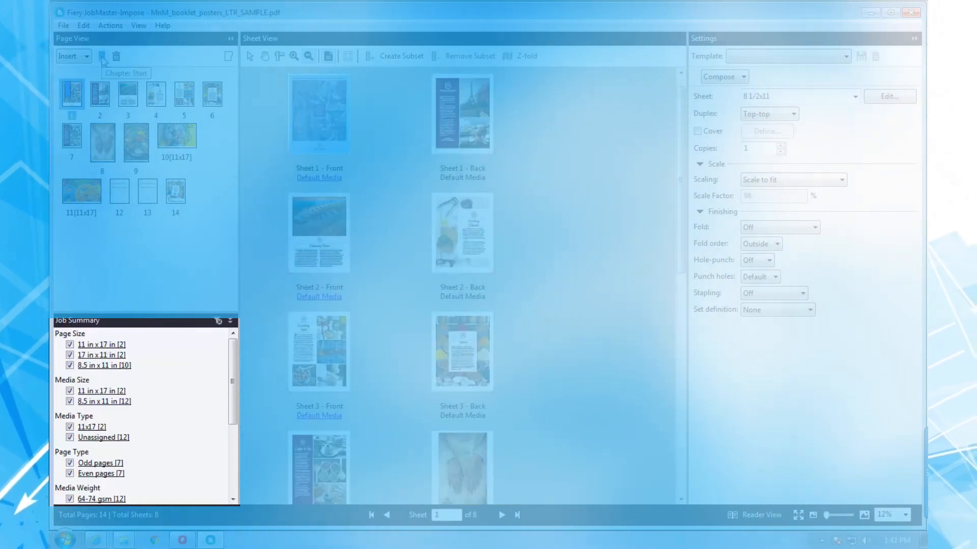
left_click(120, 191)
left_click(102, 57)
Set the finishing set definition to Chapters and collapse the first body set in the sheet view.
scroll(463, 285, "up", 5)
left_click(810, 310)
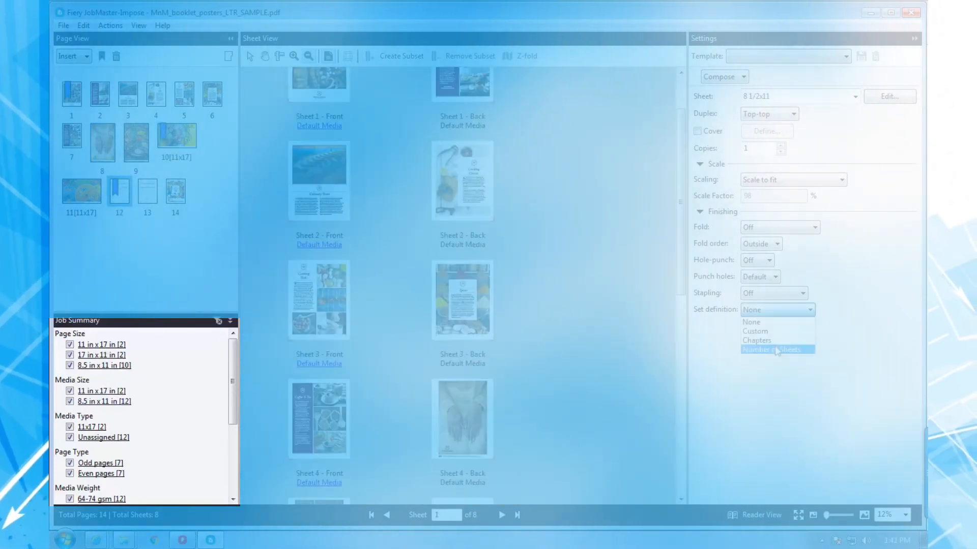
left_click(774, 348)
left_click(249, 77)
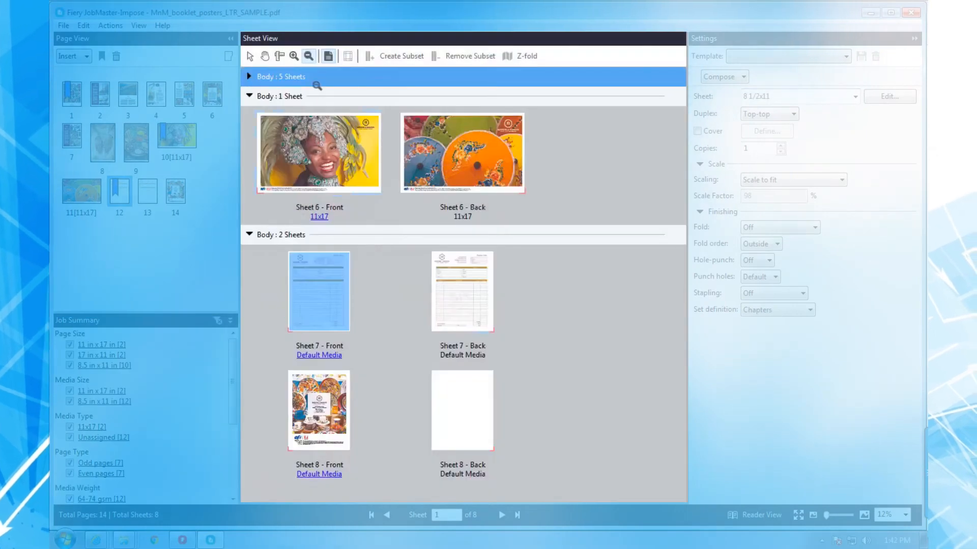
Apply a Z-fold to the 11x17 poster sheet 6.
left_click(365, 179)
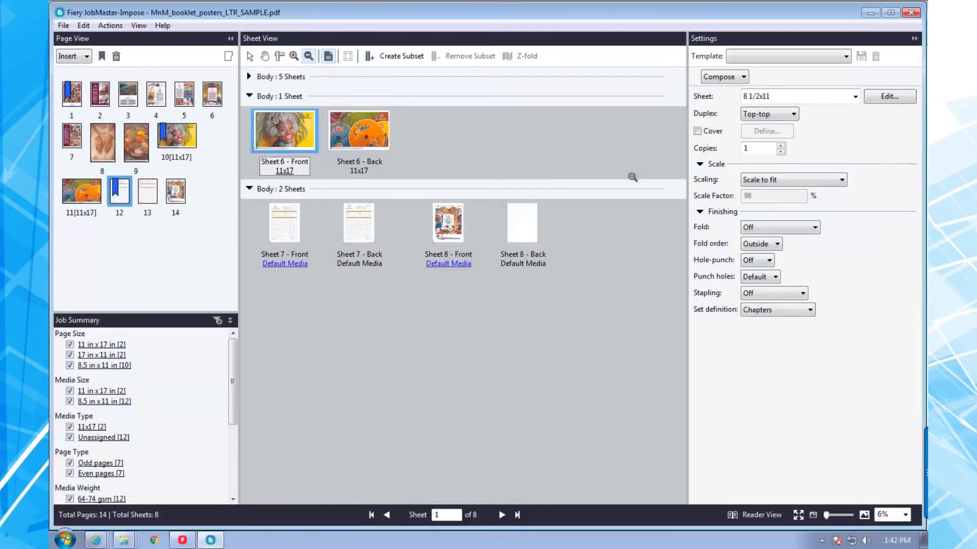
left_click(786, 229)
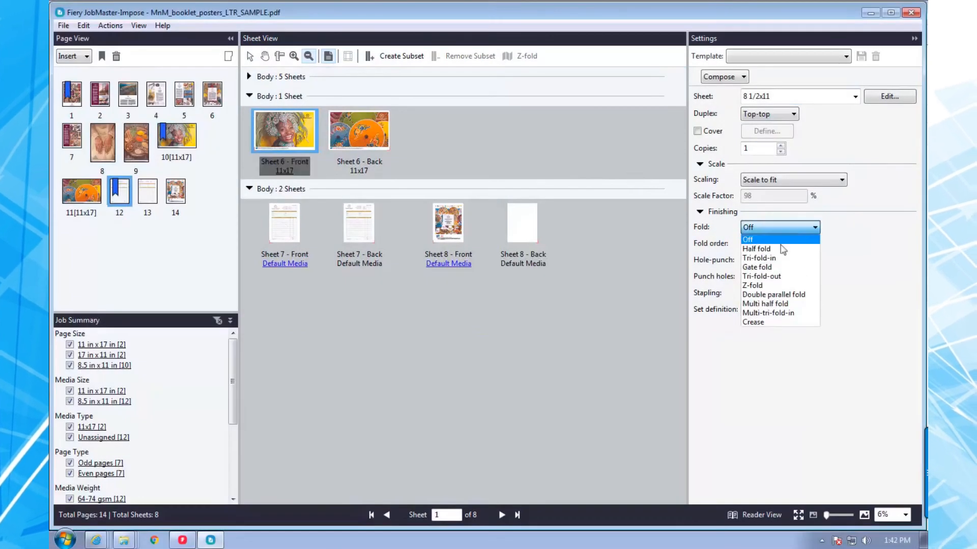
left_click(755, 286)
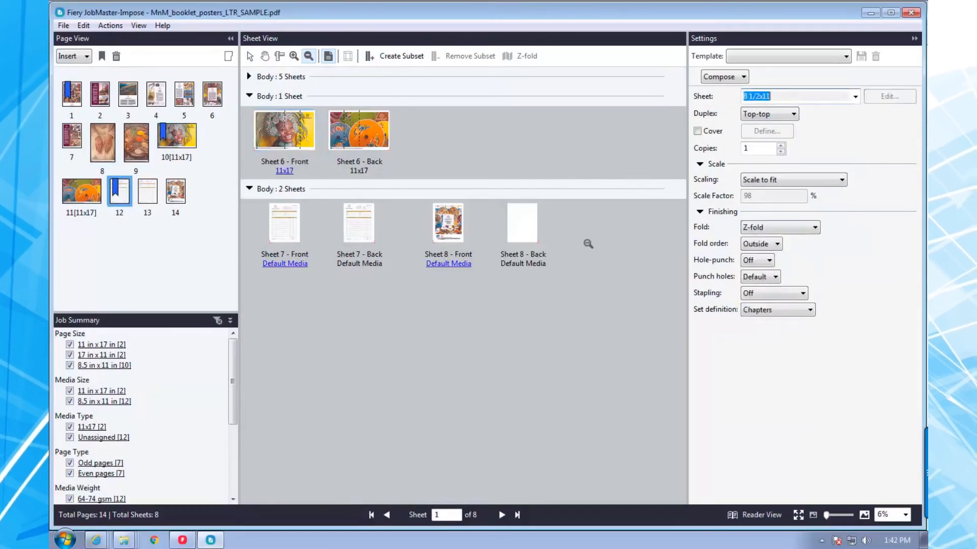
left_click(294, 56)
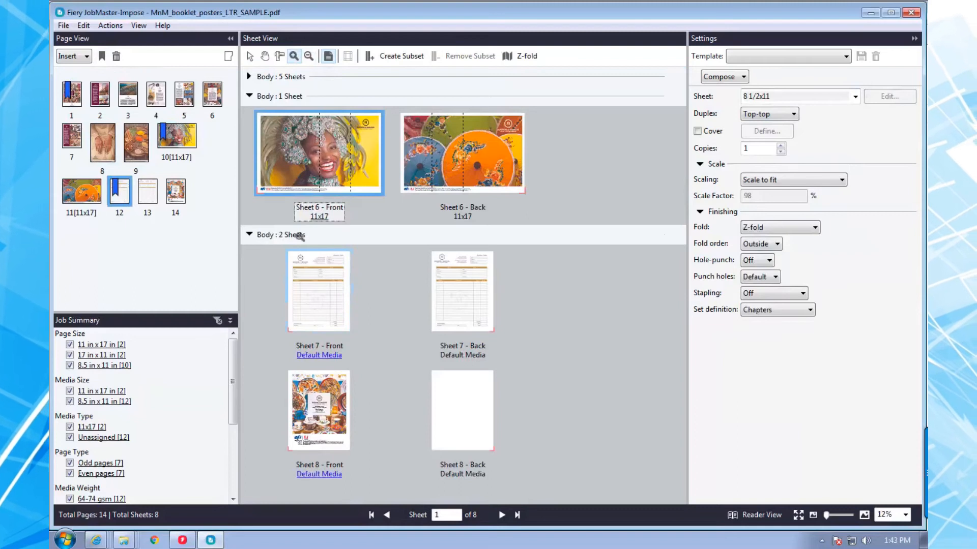
Set hole-punching to Left for the chapter sets.
left_click(71, 94)
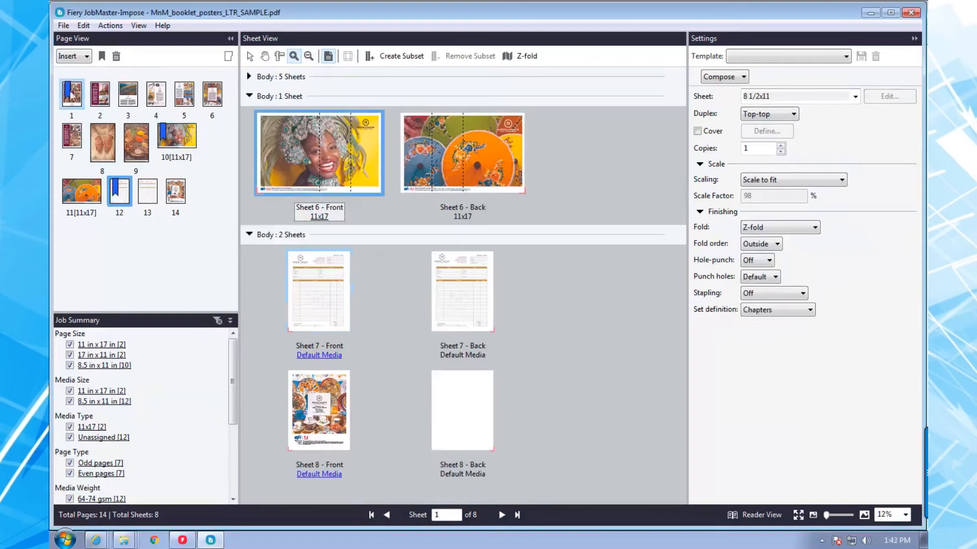
left_click(770, 261)
left_click(775, 250)
left_click(767, 261)
left_click(755, 283)
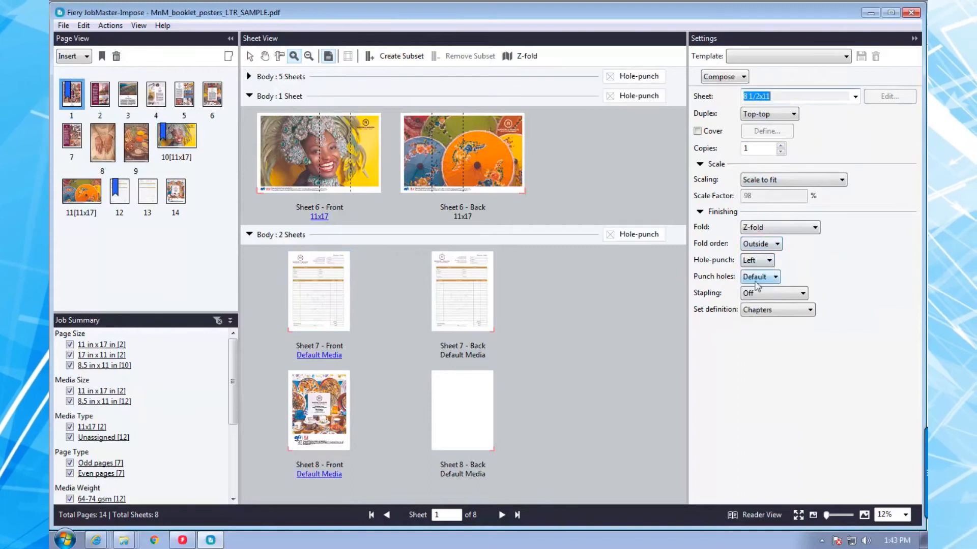
Convert the purchase order on page 12 to grayscale.
left_click(125, 199)
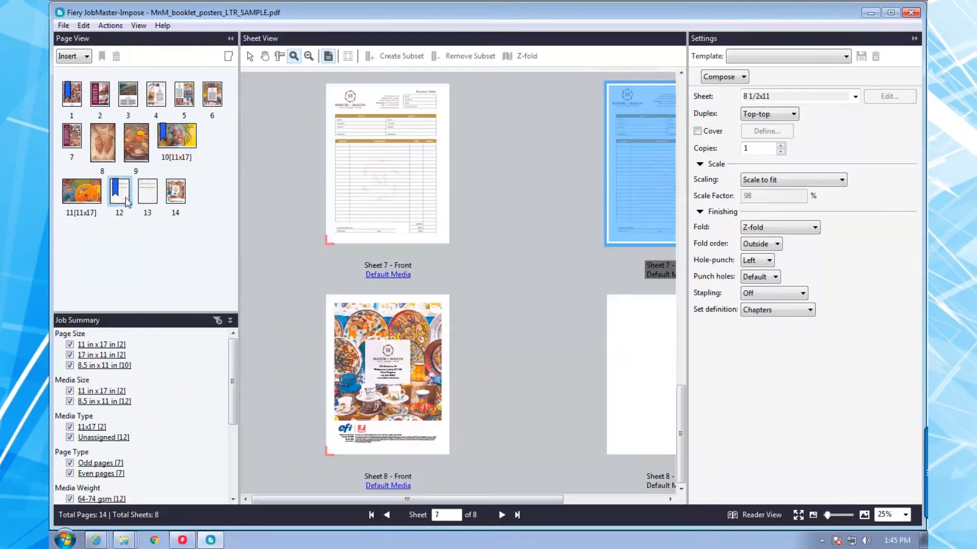
right_click(126, 201)
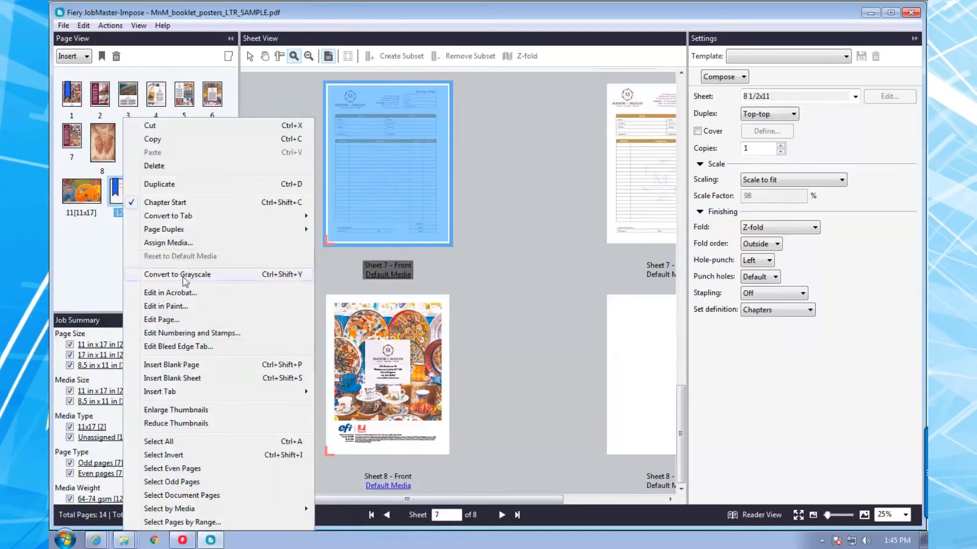
left_click(184, 275)
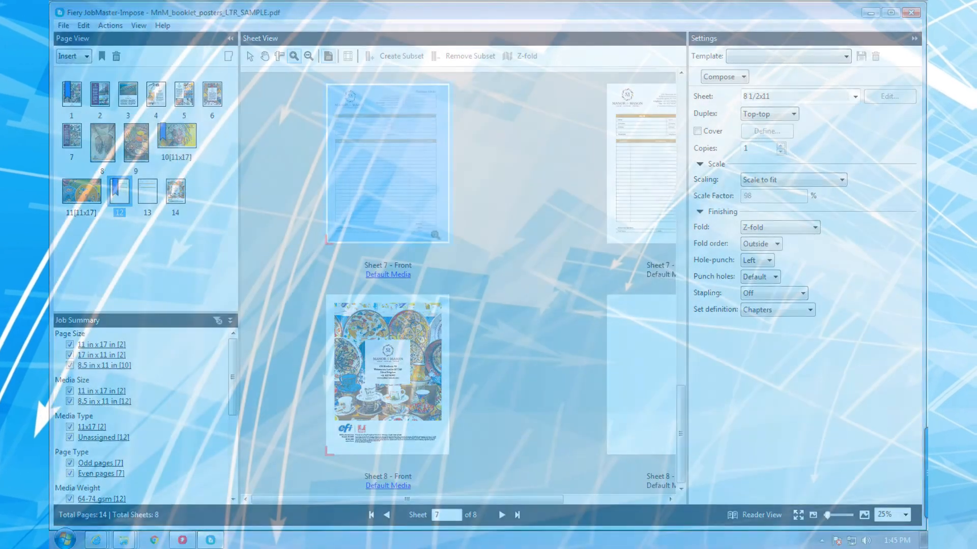